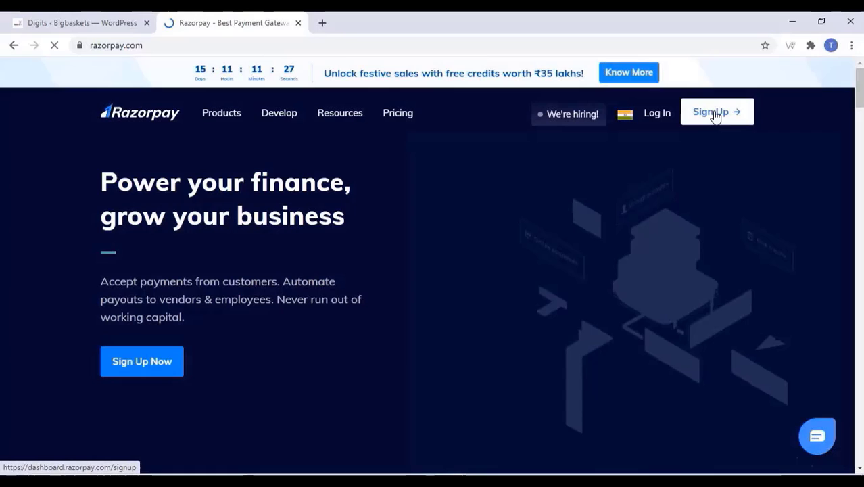
# Start a new Razorpay account from razorpay.com's Sign Up using 'Signup with Google'.
pyautogui.click(715, 115)
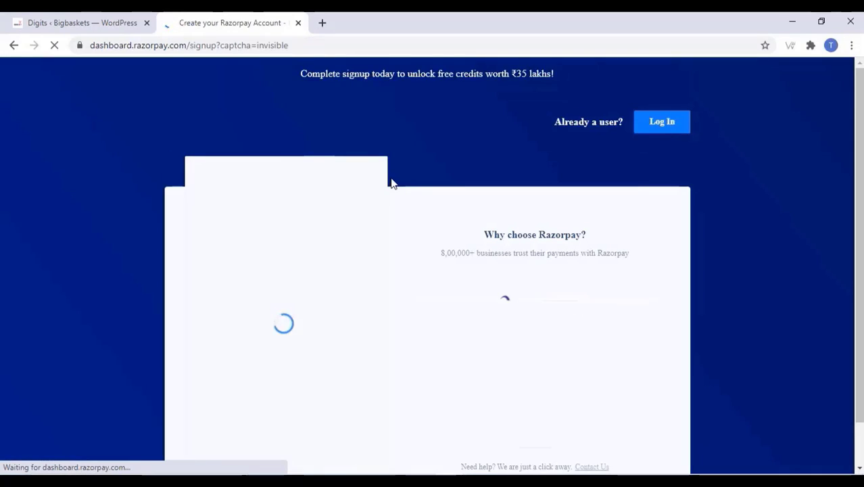
pyautogui.scroll(-1, 392, 183)
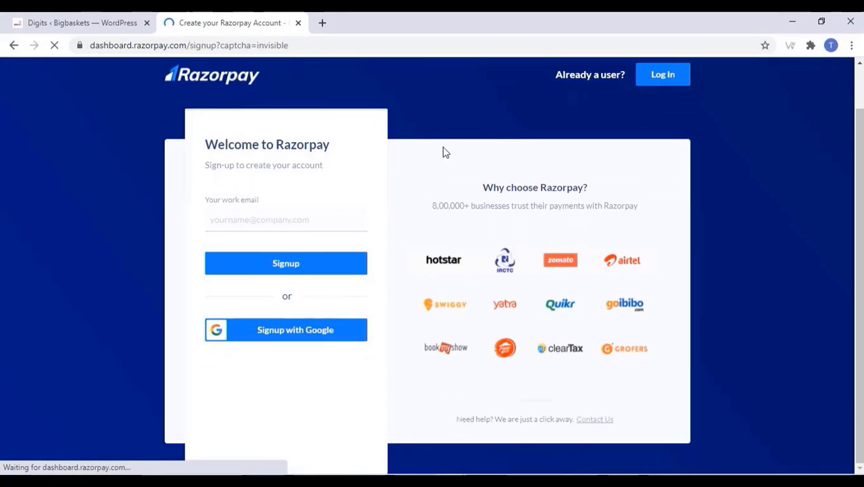
pyautogui.click(289, 334)
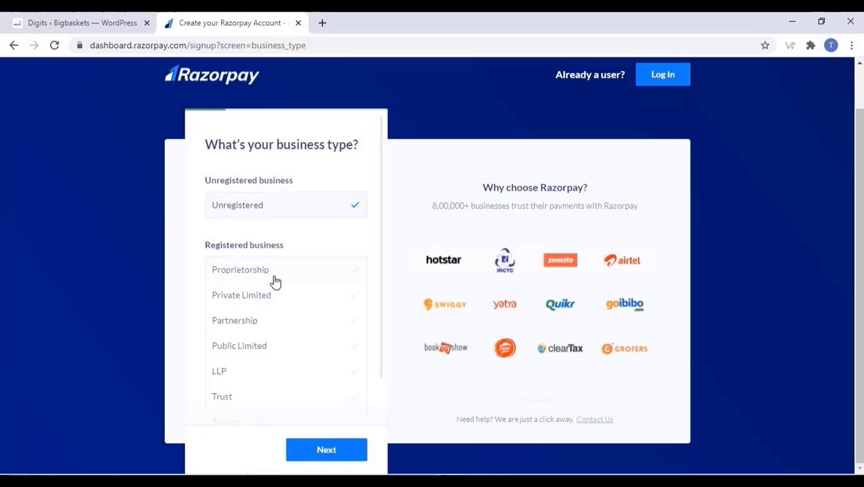
# Choose Proprietorship and 'Less than 5 Lakhs' revenue, pass contact details, and close the Congratulations modal.
pyautogui.click(273, 279)
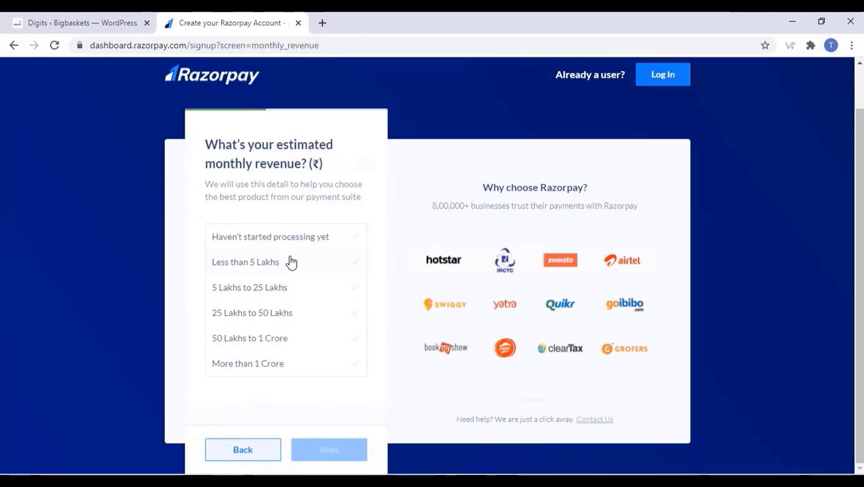
pyautogui.click(277, 270)
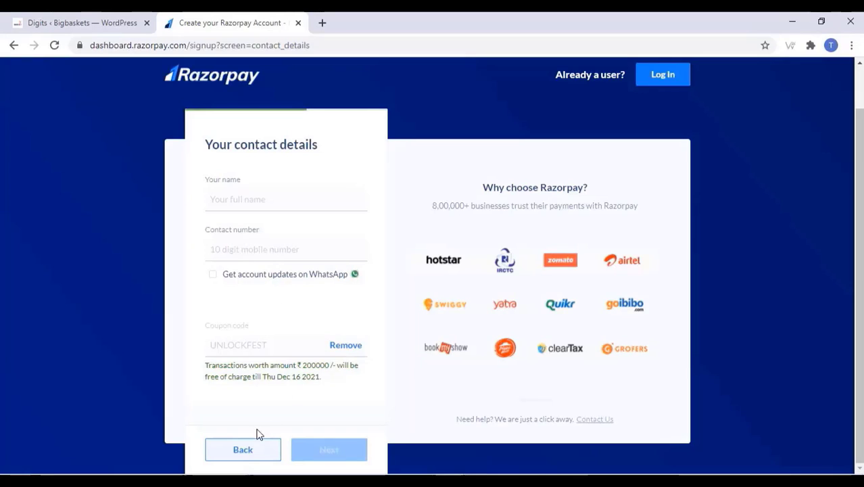
pyautogui.click(242, 454)
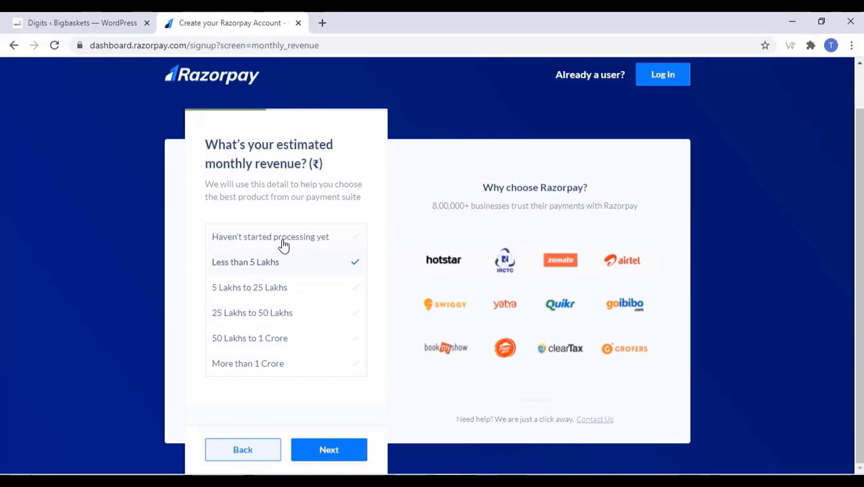
pyautogui.click(283, 241)
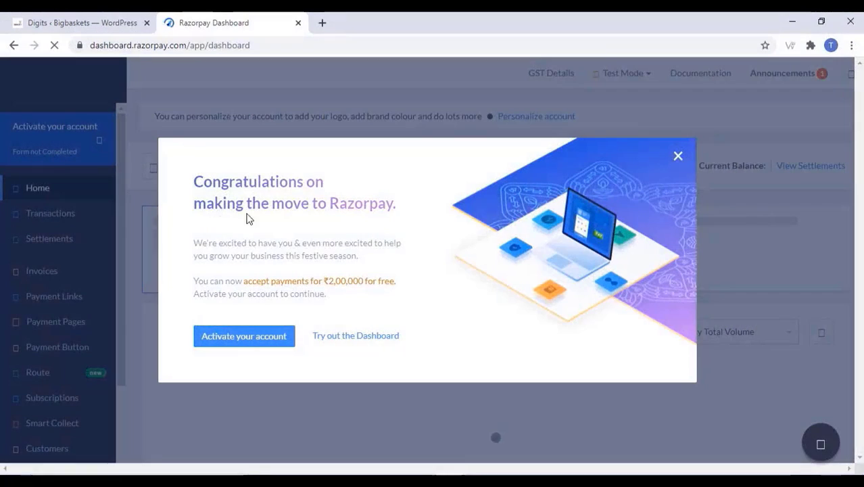
pyautogui.click(678, 156)
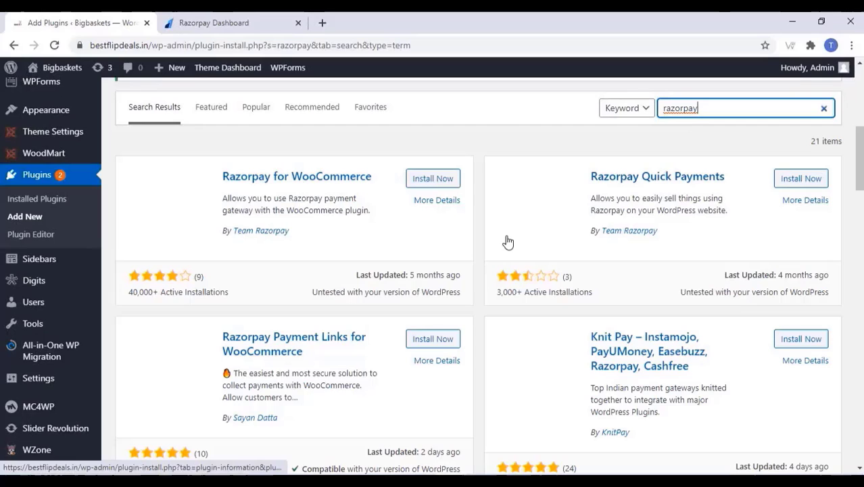
# Install Razorpay for WooCommerce from the 'razorpay' search results and activate it.
pyautogui.click(440, 180)
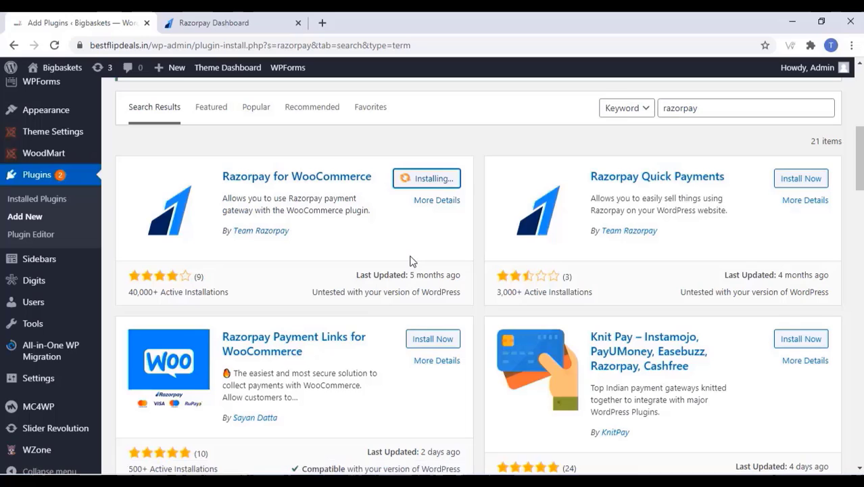
pyautogui.scroll(-2, 410, 260)
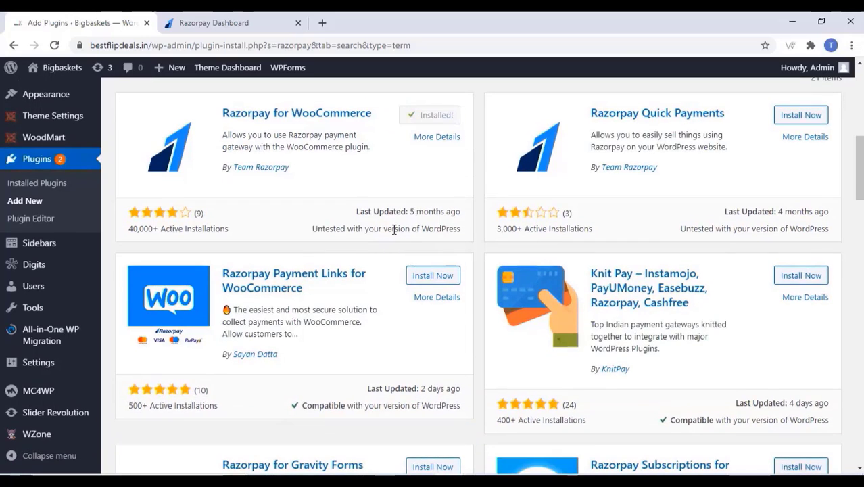
pyautogui.scroll(3, 399, 229)
pyautogui.click(435, 245)
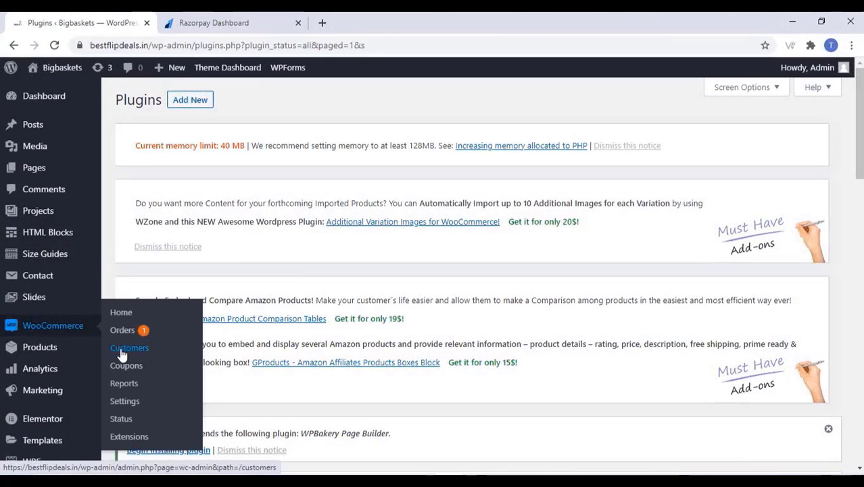
# Open Razorpay's settings under WooCommerce Payments, locate the empty Key ID field, then return to the Razorpay Dashboard.
pyautogui.click(130, 402)
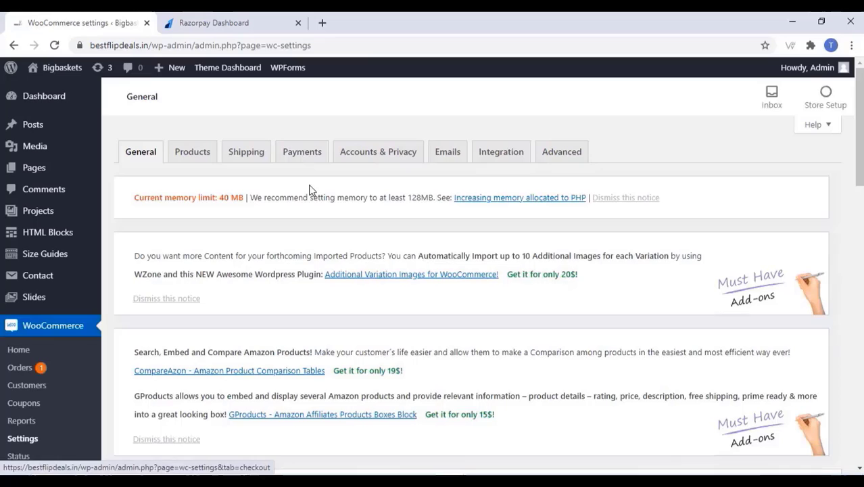
pyautogui.click(297, 153)
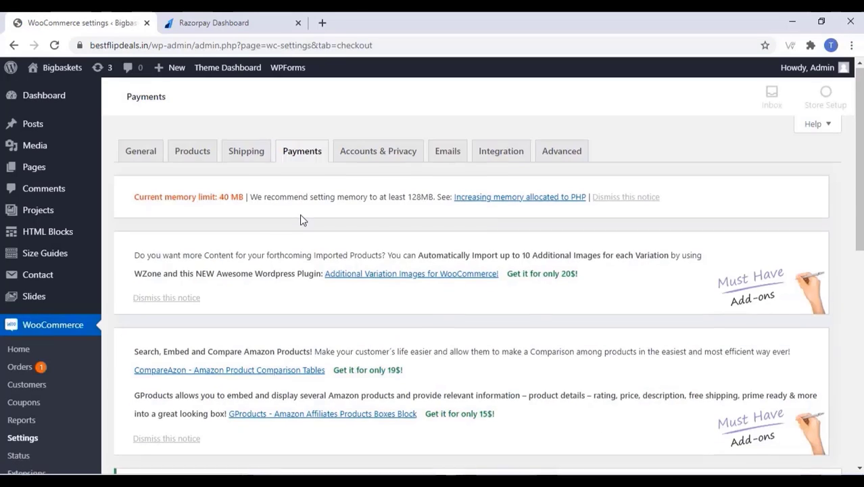
pyautogui.scroll(-5, 303, 220)
pyautogui.scroll(-2, 300, 222)
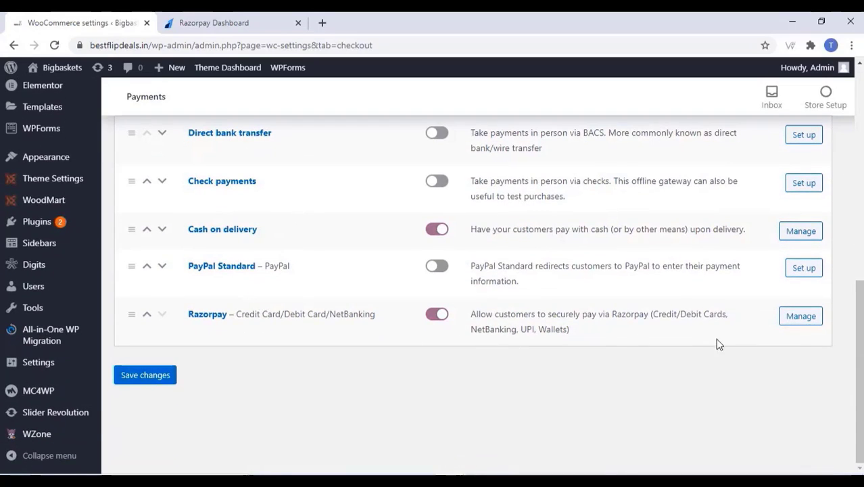
pyautogui.click(802, 316)
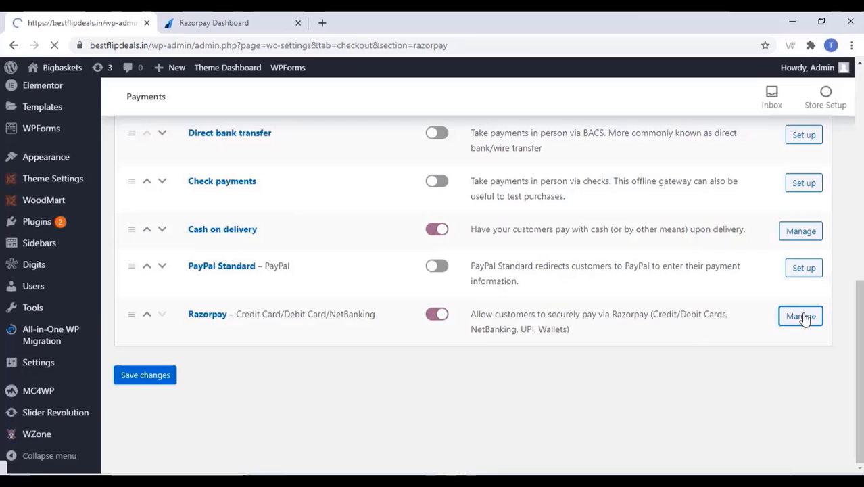
pyautogui.scroll(-2, 179, 194)
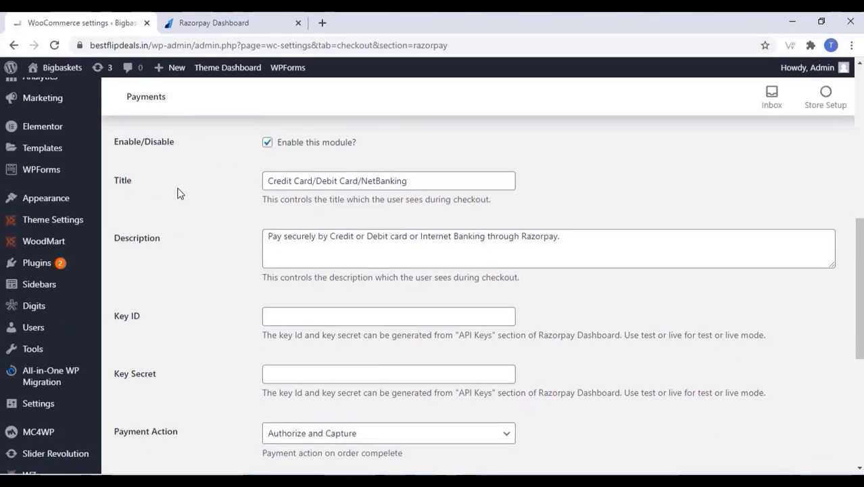
pyautogui.scroll(-1, 203, 192)
pyautogui.scroll(-1, 345, 203)
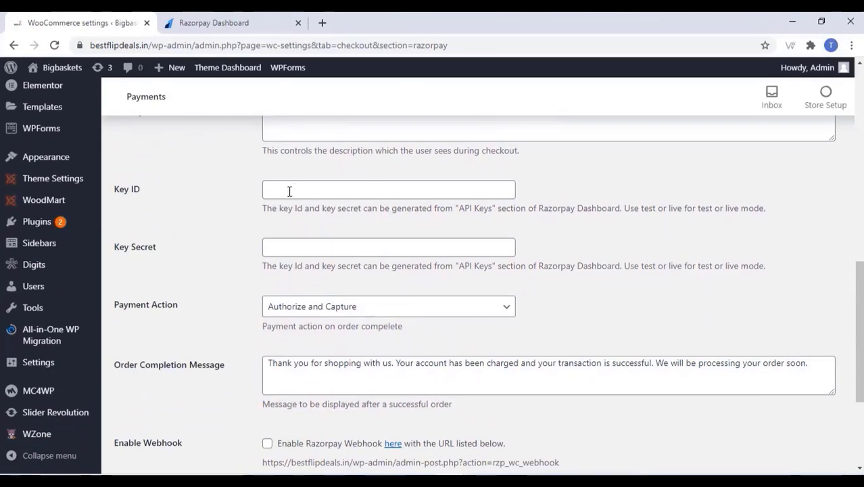
pyautogui.click(238, 21)
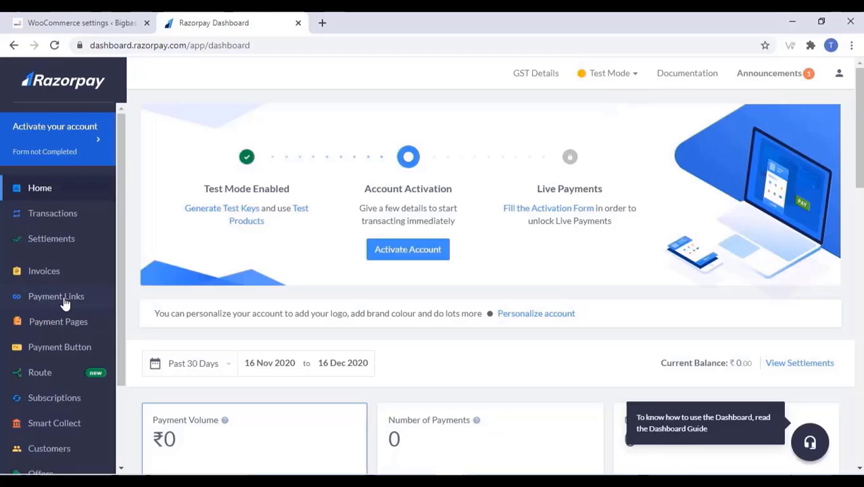
# Generate a test key under Settings > API Keys in the Razorpay Dashboard.
pyautogui.scroll(-2, 64, 304)
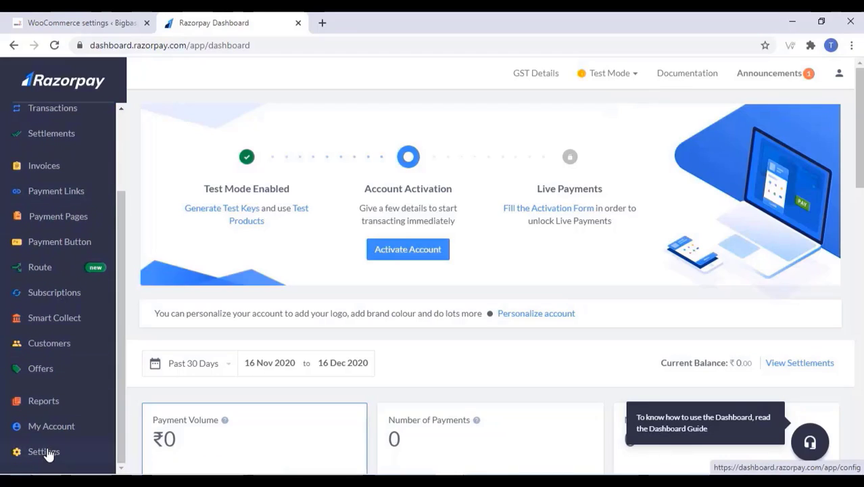
pyautogui.click(49, 454)
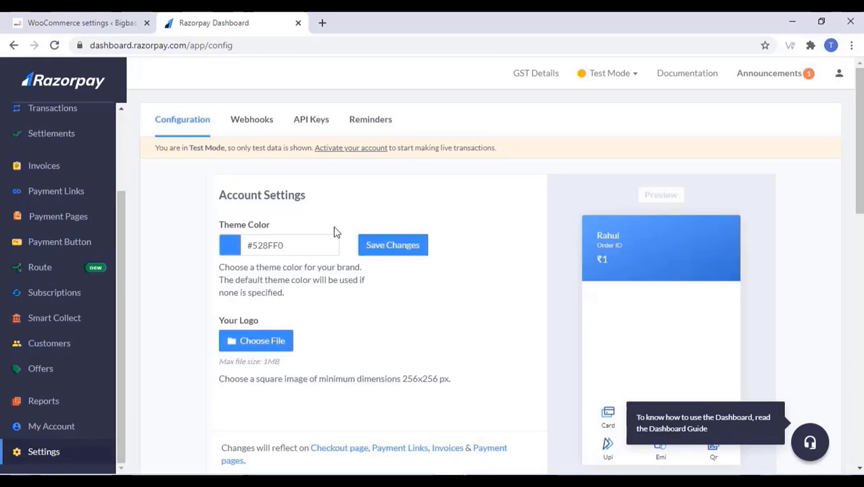
pyautogui.click(307, 121)
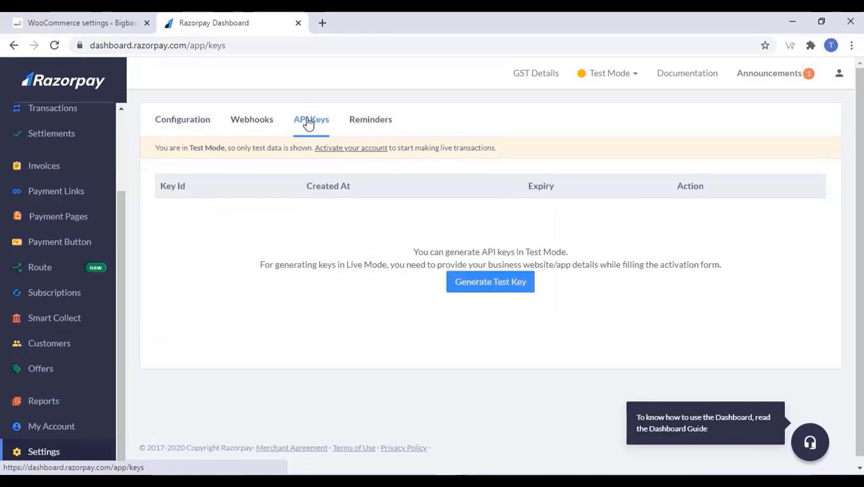
pyautogui.click(503, 292)
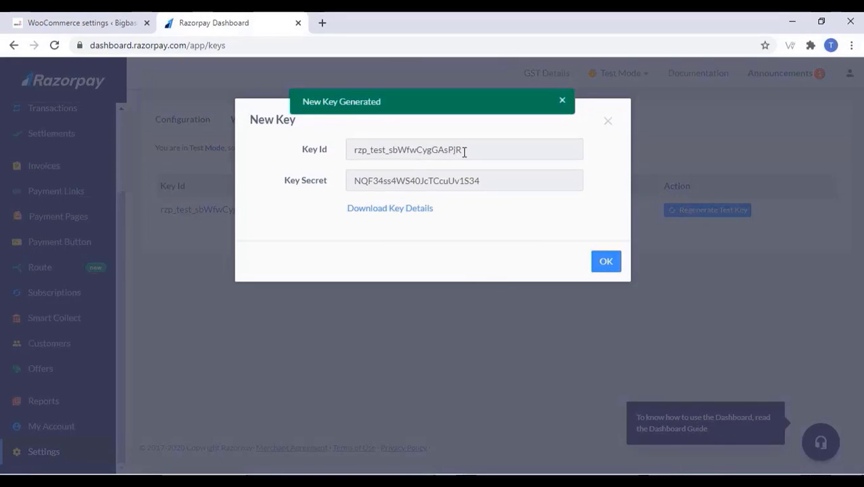
# Copy the generated test Key Id into WooCommerce's Razorpay Key ID field.
pyautogui.moveTo(476, 149); pyautogui.dragTo(349, 155)
pyautogui.rightClick(376, 145)
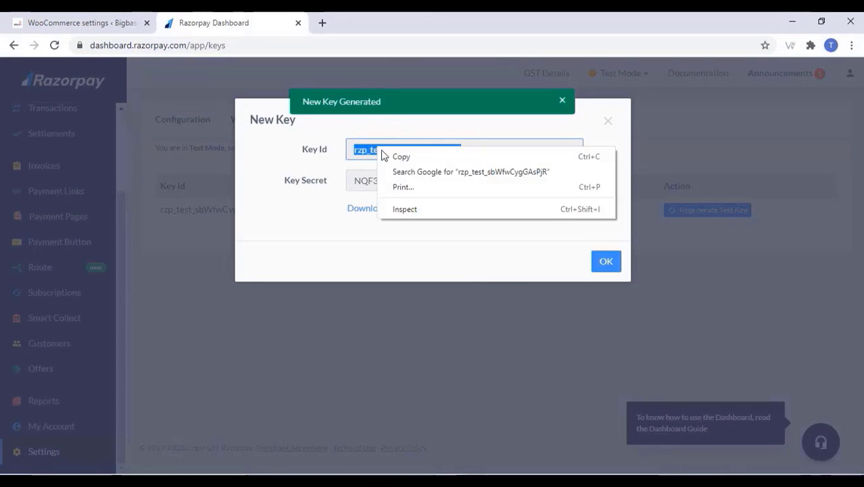
pyautogui.click(395, 156)
pyautogui.click(85, 23)
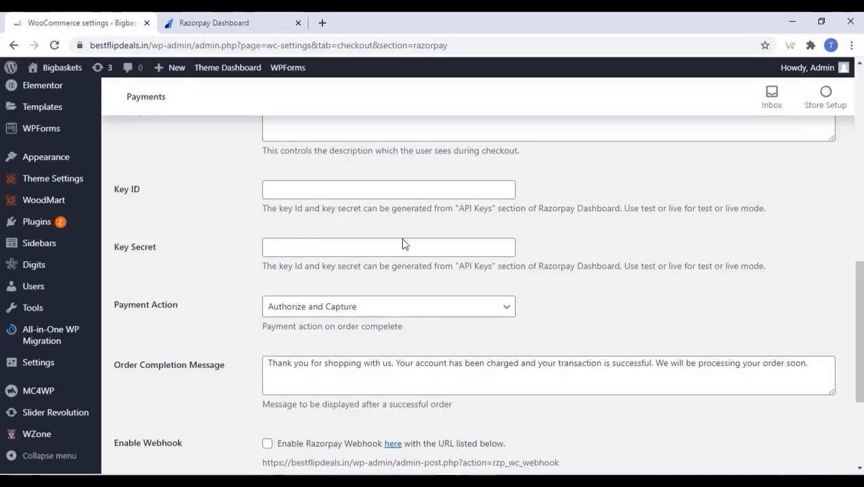
pyautogui.rightClick(290, 190)
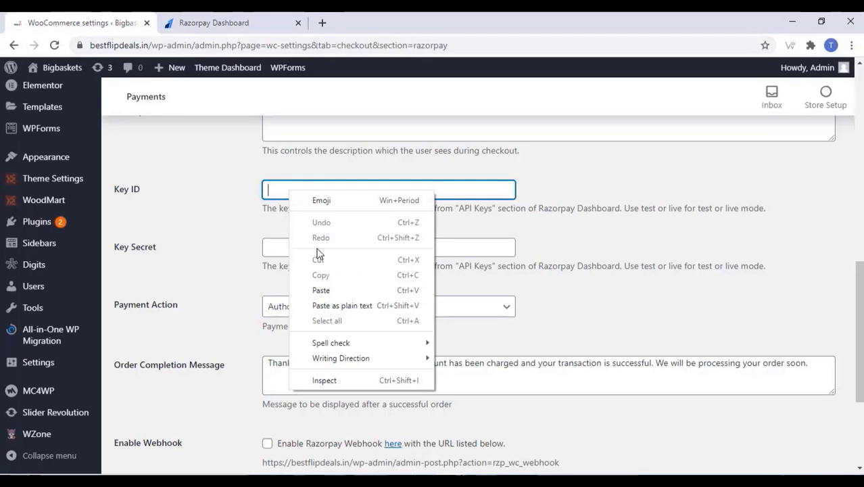
pyautogui.click(320, 291)
# Copy the Key Secret into the Key Secret field and save the Razorpay settings.
pyautogui.click(212, 22)
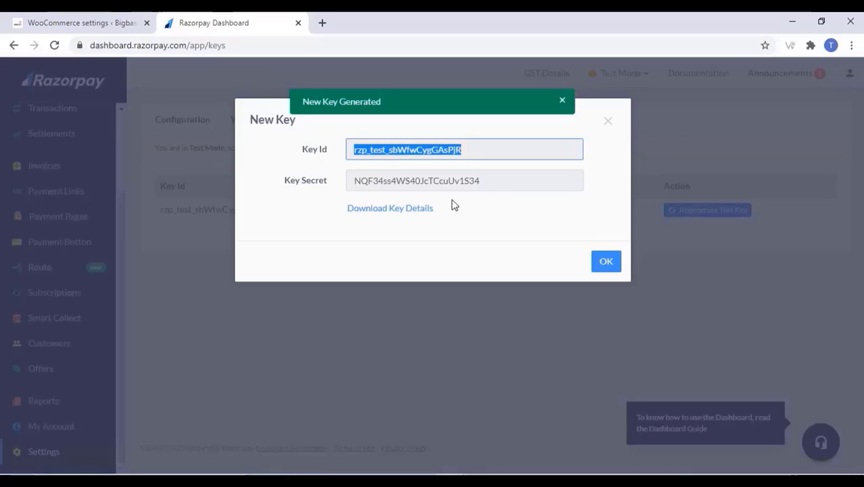
pyautogui.moveTo(505, 181); pyautogui.dragTo(351, 180)
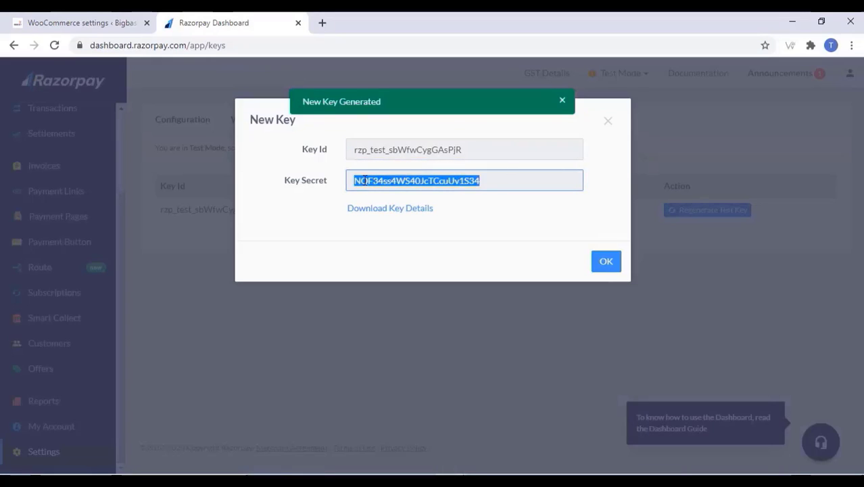
pyautogui.rightClick(363, 180)
pyautogui.click(387, 189)
pyautogui.click(82, 21)
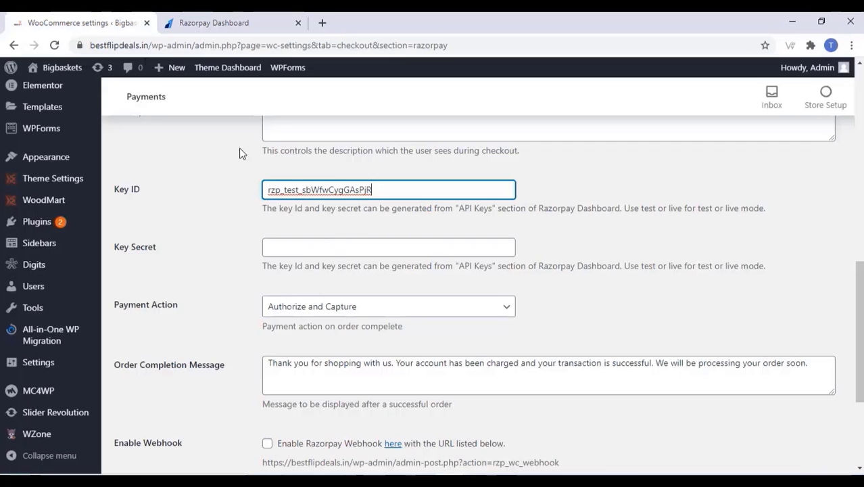
pyautogui.click(281, 249)
pyautogui.rightClick(280, 246)
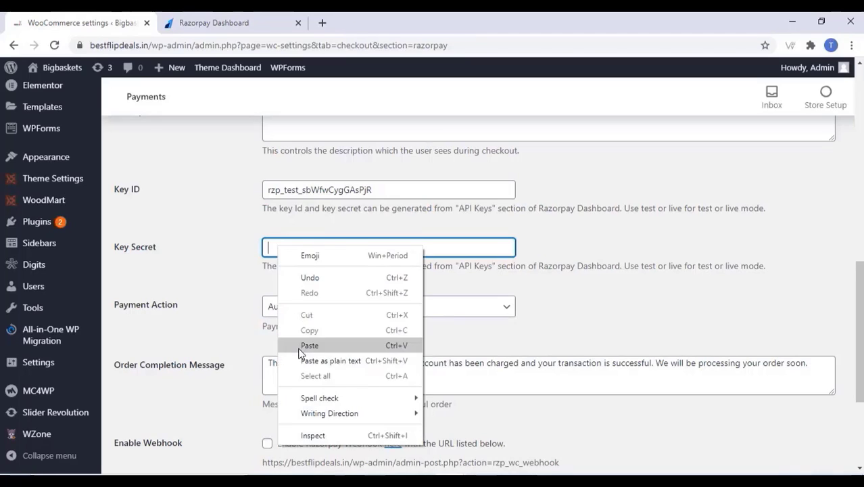
pyautogui.click(309, 344)
pyautogui.click(227, 278)
pyautogui.scroll(-3, 227, 277)
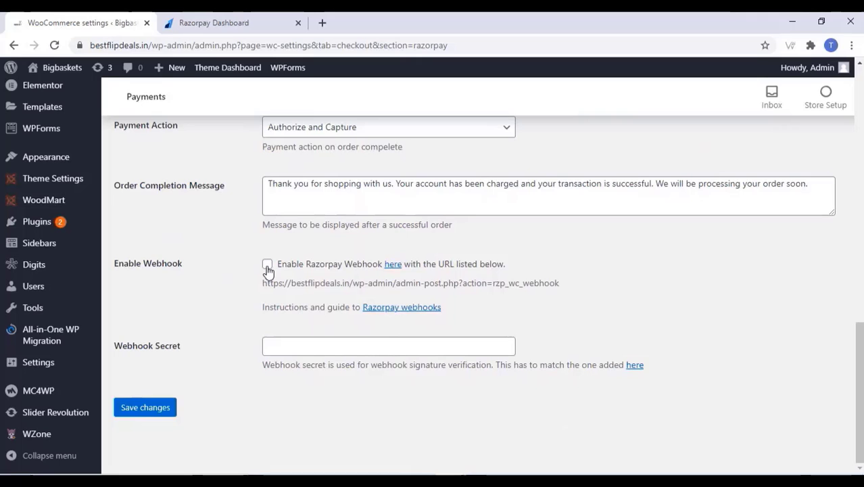
pyautogui.click(154, 408)
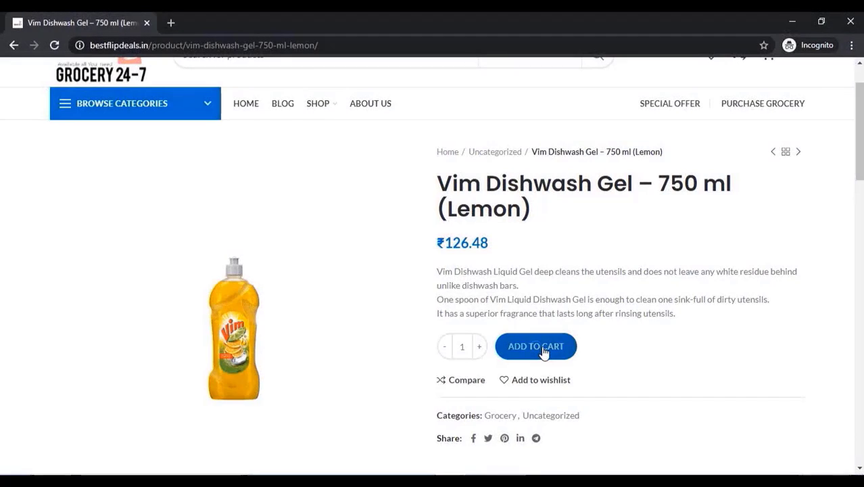
# Order the Vim Dishwash Gel, paying by Credit Card/Debit Card/NetBanking with the terms accepted.
pyautogui.click(544, 350)
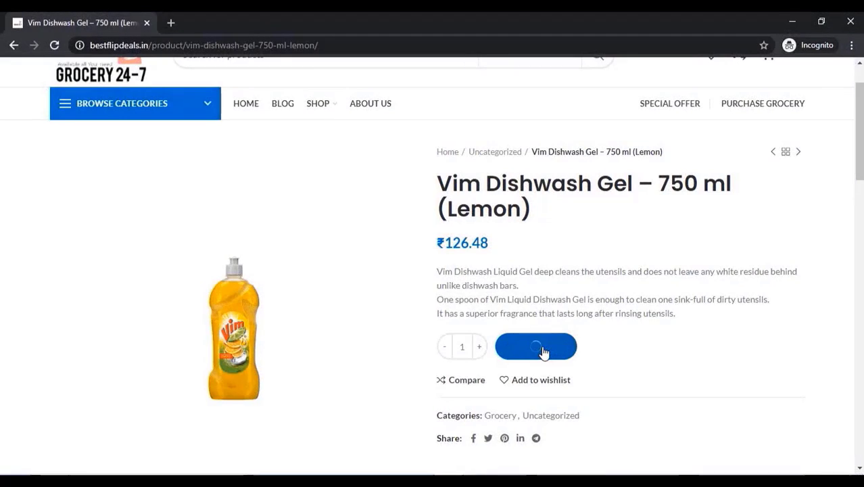
pyautogui.click(770, 456)
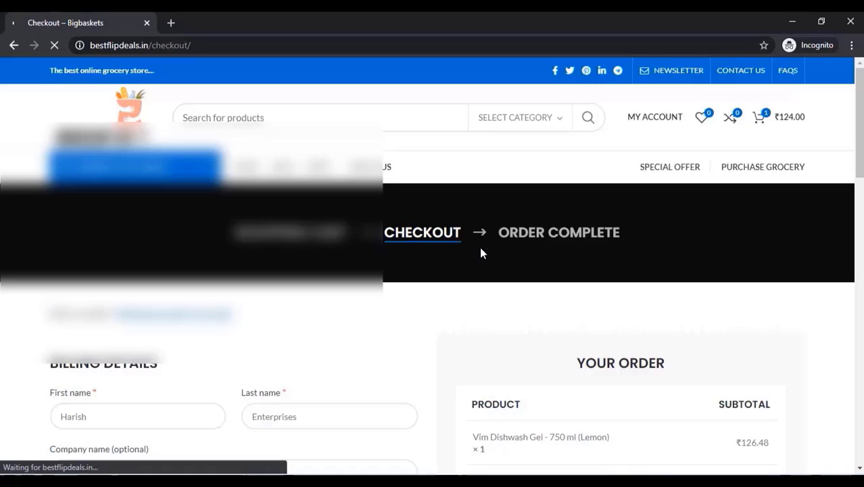
pyautogui.scroll(-5, 479, 246)
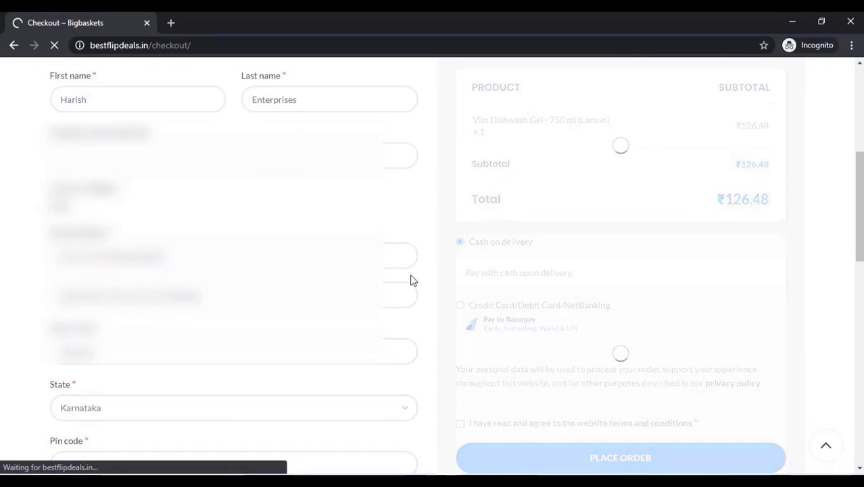
pyautogui.click(461, 302)
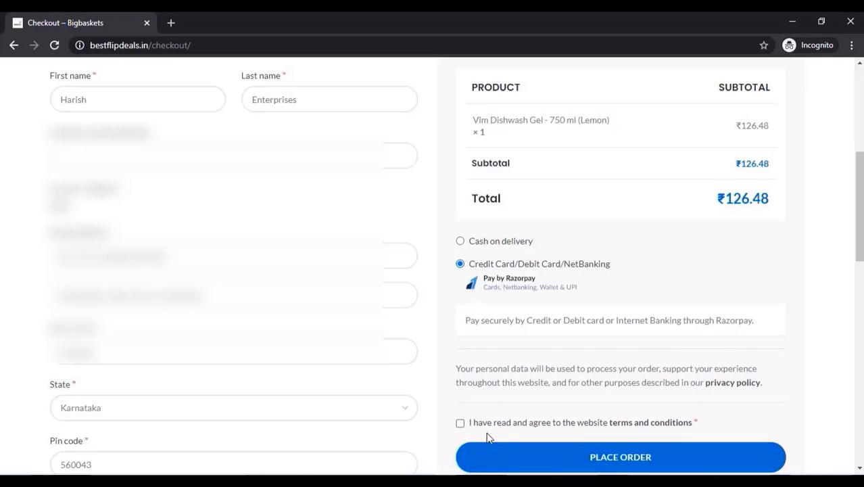
pyautogui.click(459, 423)
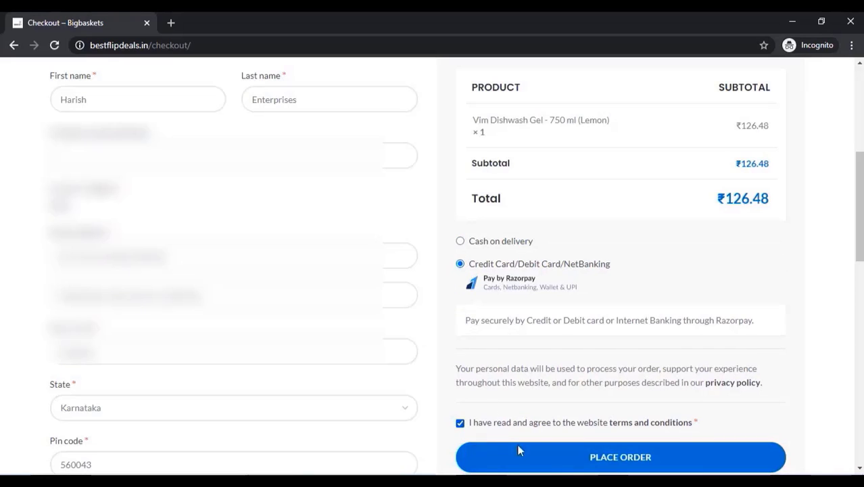
pyautogui.click(604, 465)
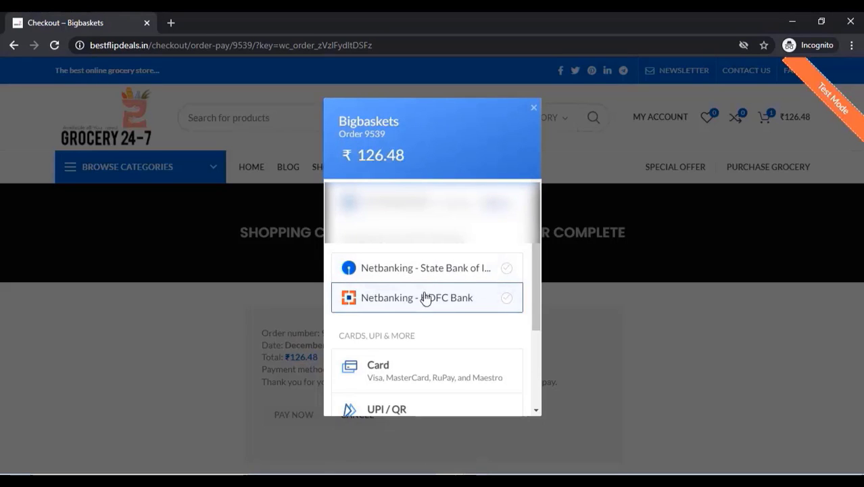
# Pay ₹126.48 through State Bank netbanking and mark the demo bank payment as Success.
pyautogui.click(424, 271)
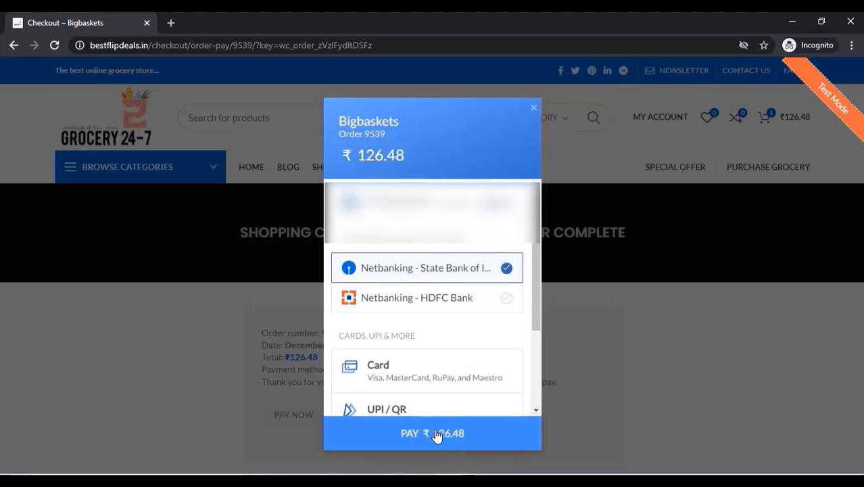
pyautogui.click(436, 433)
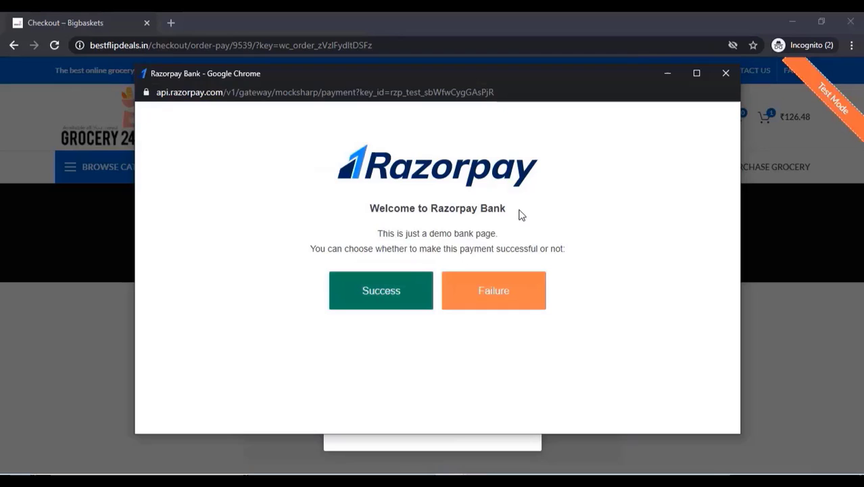
pyautogui.click(399, 291)
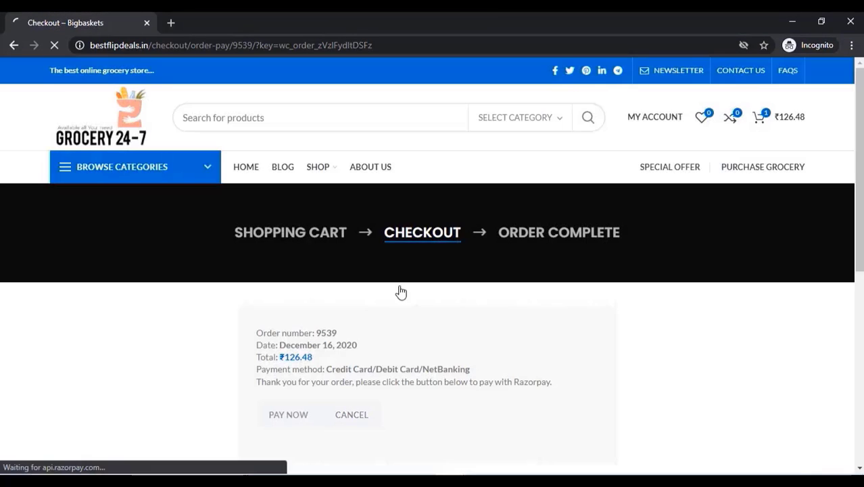
pyautogui.scroll(-1, 400, 290)
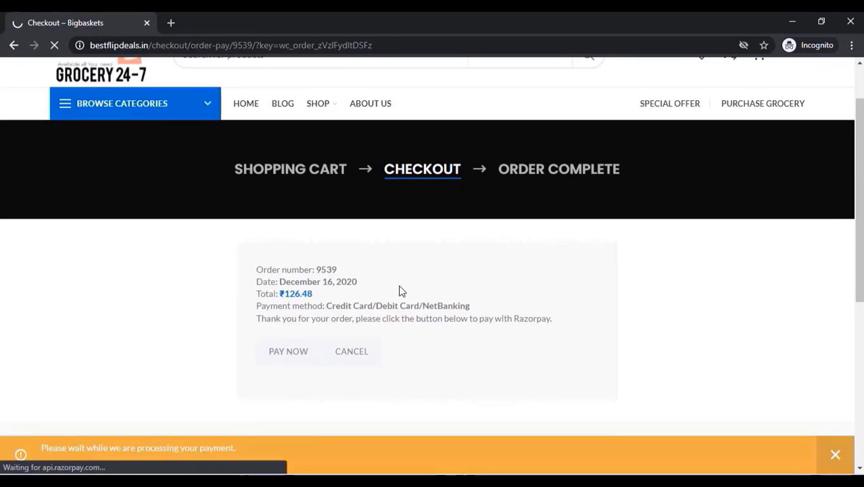
pyautogui.scroll(-2, 399, 291)
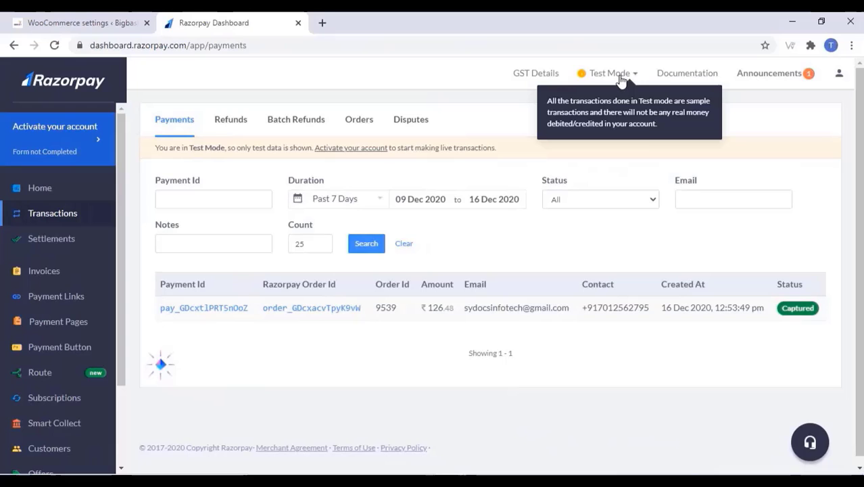
# Switch to Live Mode, open the activation form, and set category Ecommerce with sub category Grocery.
pyautogui.click(623, 87)
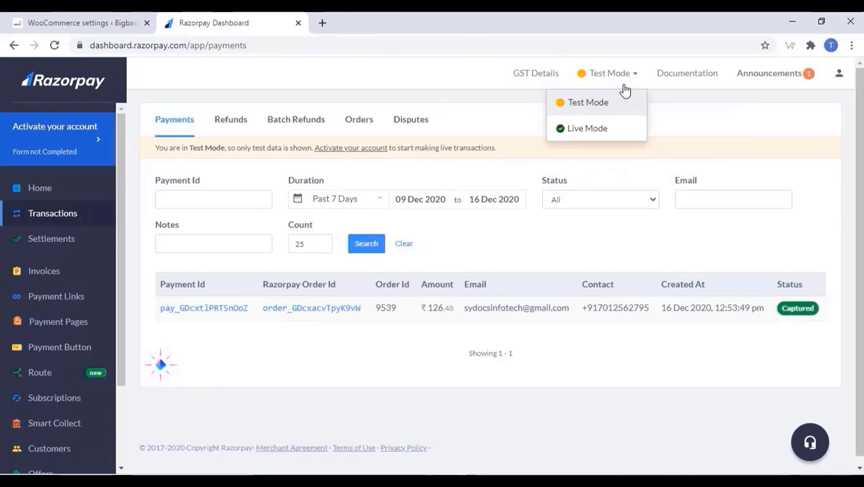
pyautogui.click(583, 128)
pyautogui.click(420, 213)
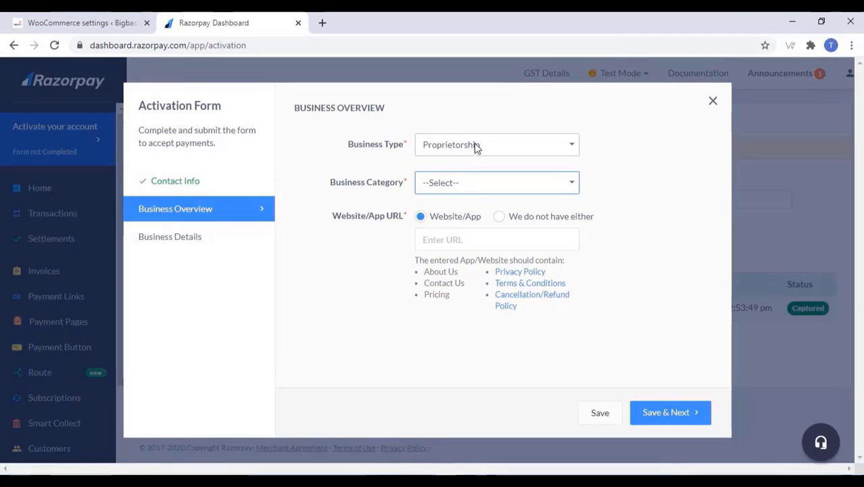
pyautogui.click(462, 185)
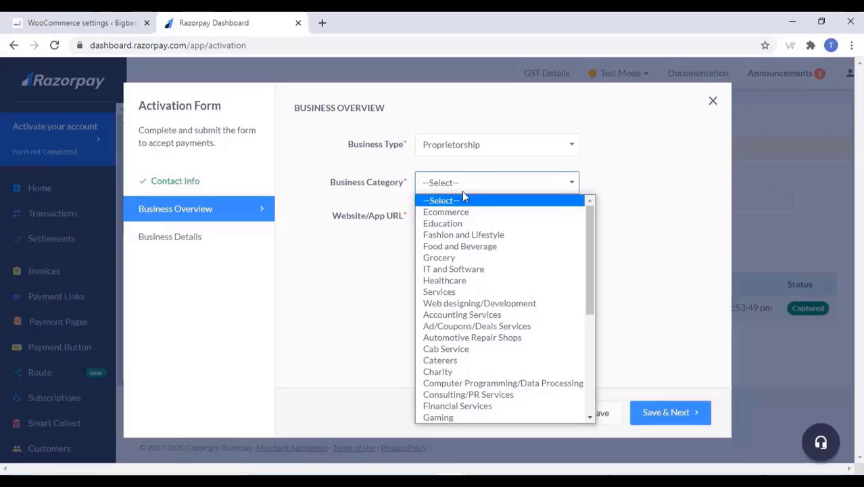
pyautogui.click(462, 212)
pyautogui.click(454, 213)
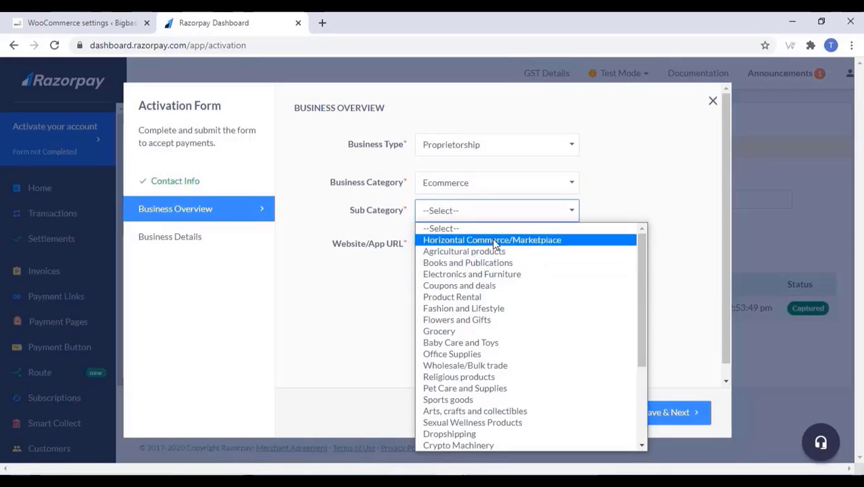
pyautogui.click(459, 331)
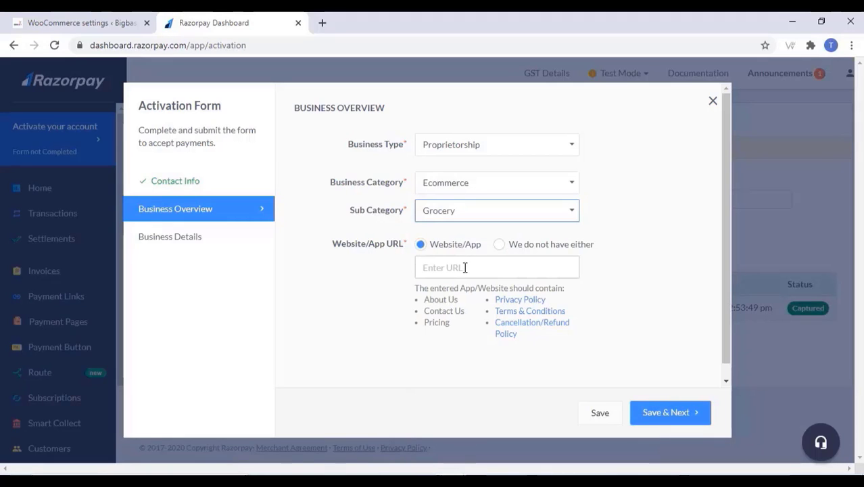
# Copy the store's domain from the WordPress tab into the activation form's website URL.
pyautogui.click(95, 27)
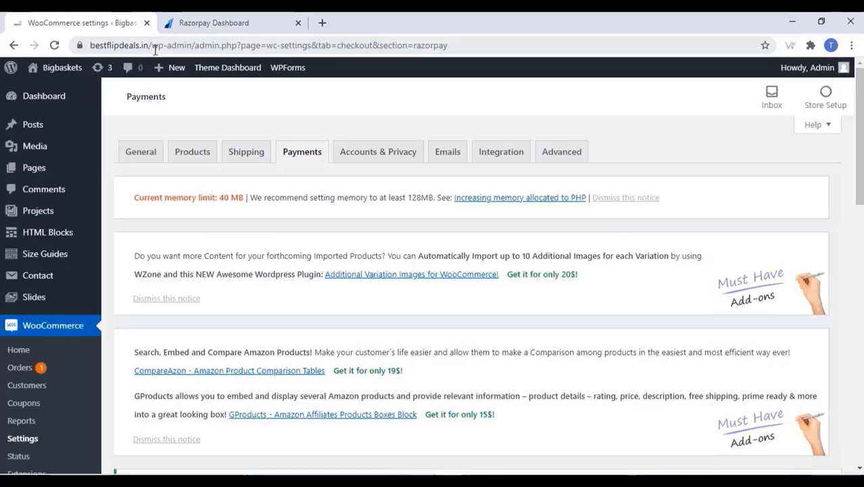
pyautogui.moveTo(149, 45); pyautogui.dragTo(92, 44)
pyautogui.rightClick(111, 47)
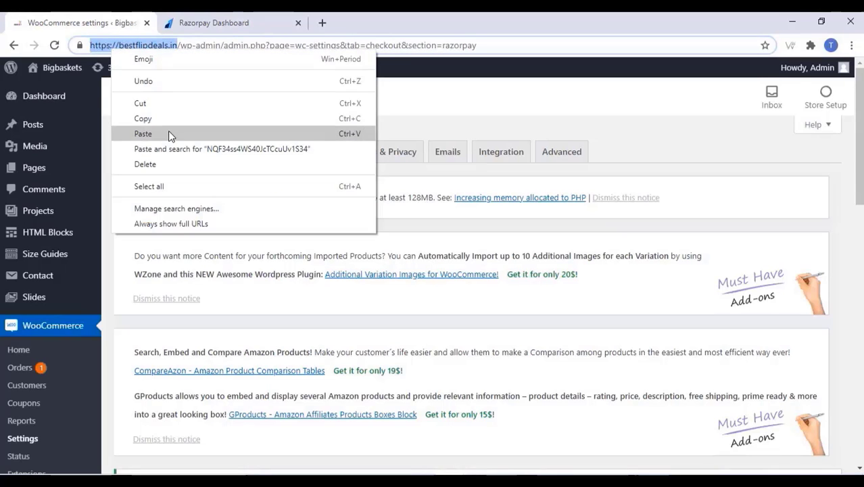
pyautogui.click(143, 119)
pyautogui.click(214, 22)
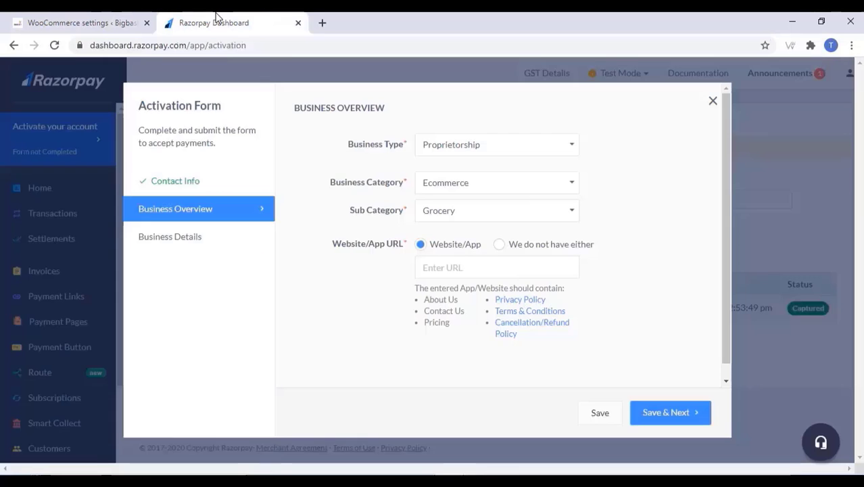
pyautogui.click(433, 268)
pyautogui.rightClick(433, 268)
pyautogui.click(464, 366)
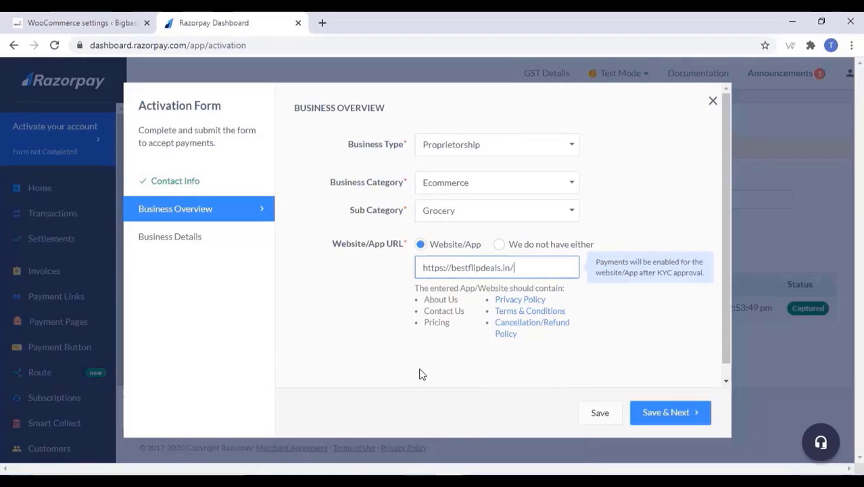
pyautogui.click(419, 374)
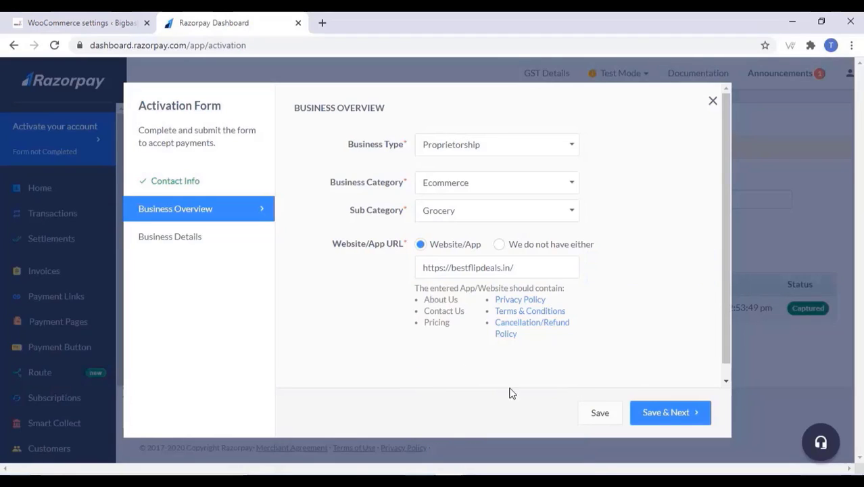
# Save the business overview and choose Accept Payments in the Payments Enabled popup.
pyautogui.click(665, 414)
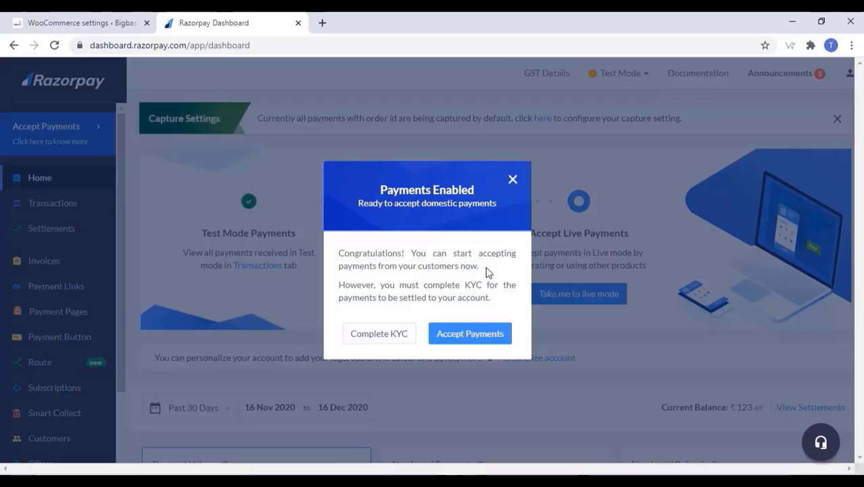
pyautogui.click(458, 338)
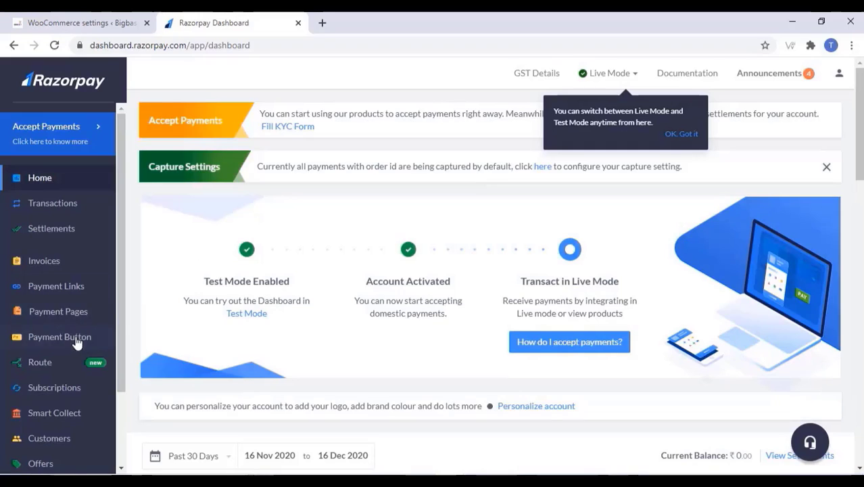
# Generate a new live API key from Razorpay Settings > API Keys.
pyautogui.scroll(-3, 77, 341)
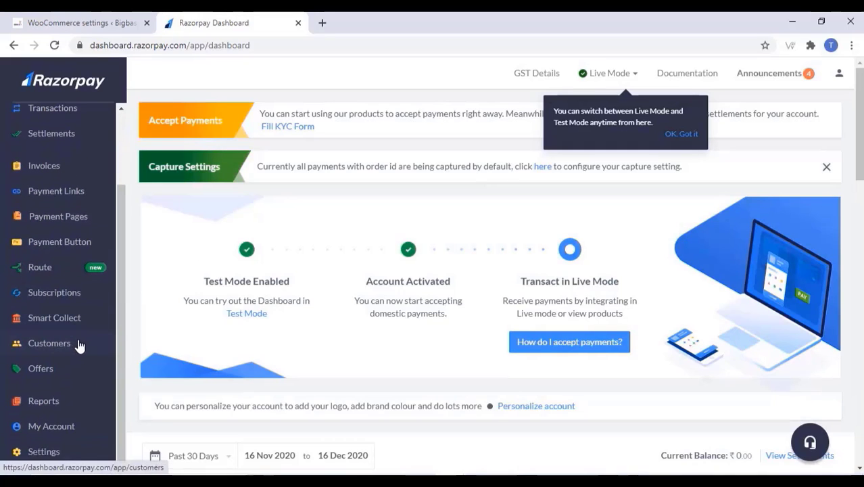
pyautogui.click(54, 459)
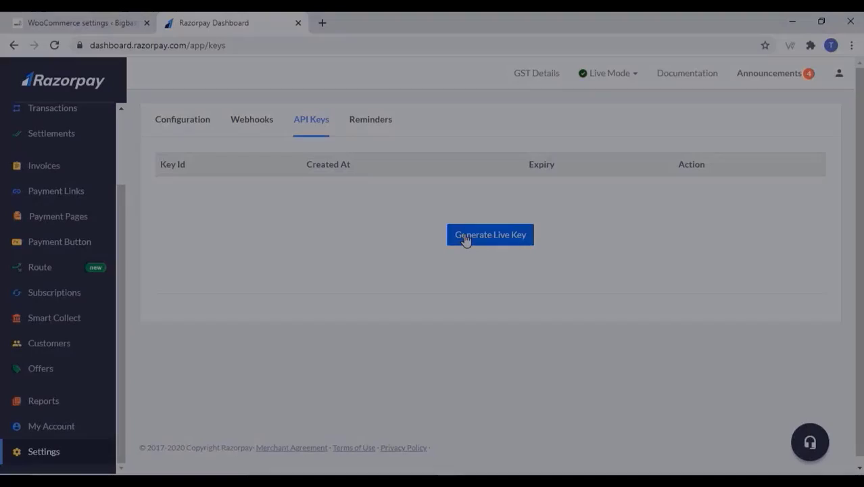
pyautogui.click(466, 237)
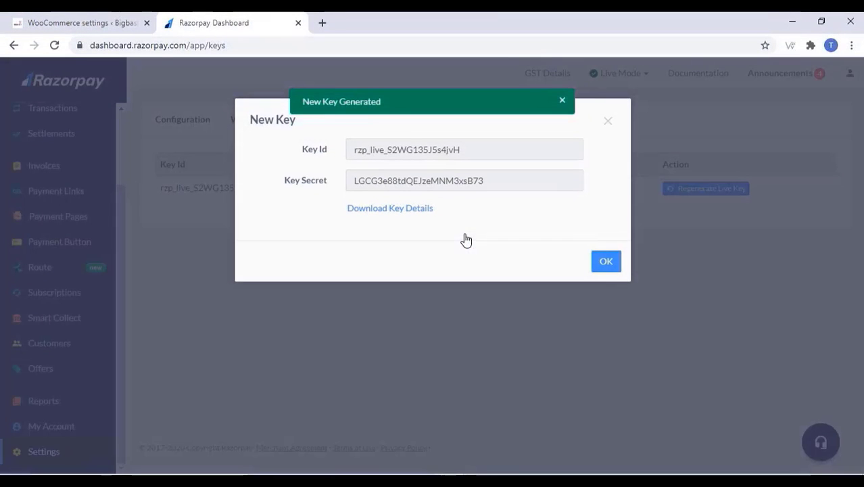
# Copy the new live Key Id to the clipboard.
pyautogui.moveTo(475, 147); pyautogui.dragTo(353, 151)
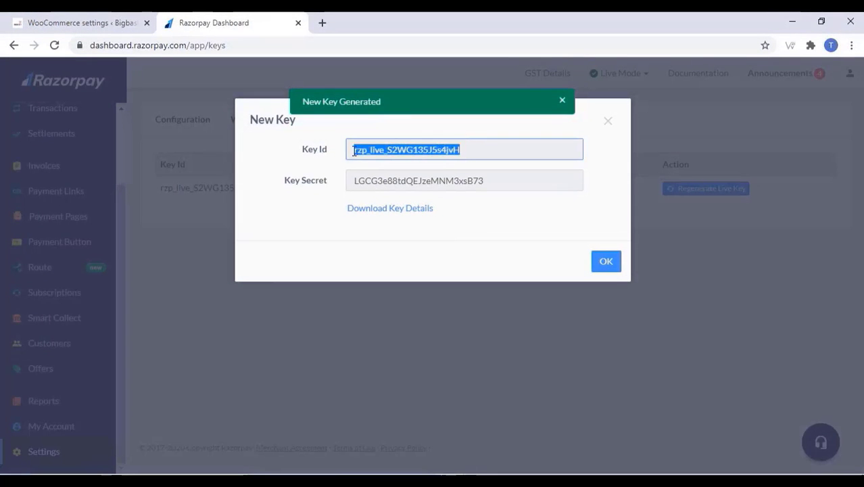
pyautogui.rightClick(359, 149)
pyautogui.click(391, 156)
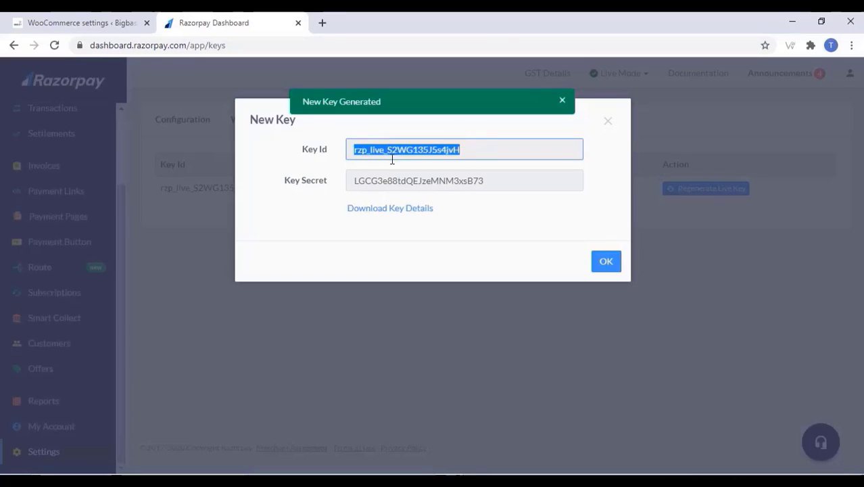
pyautogui.click(99, 22)
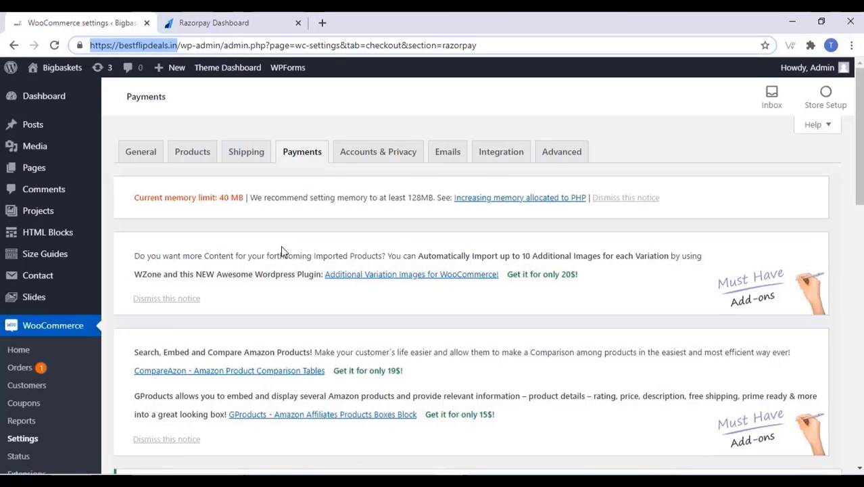
# Replace the test Key ID in WooCommerce with the live Key Id.
pyautogui.scroll(-10, 281, 247)
pyautogui.scroll(-3, 278, 252)
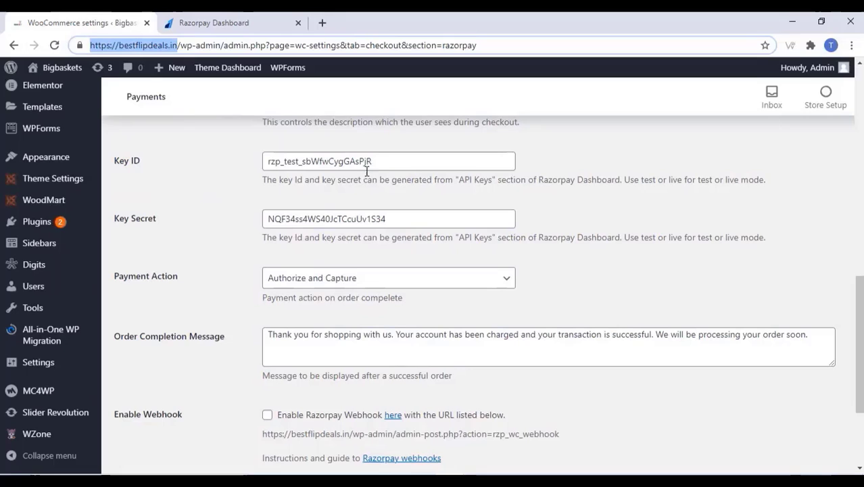
pyautogui.moveTo(389, 160); pyautogui.dragTo(247, 173)
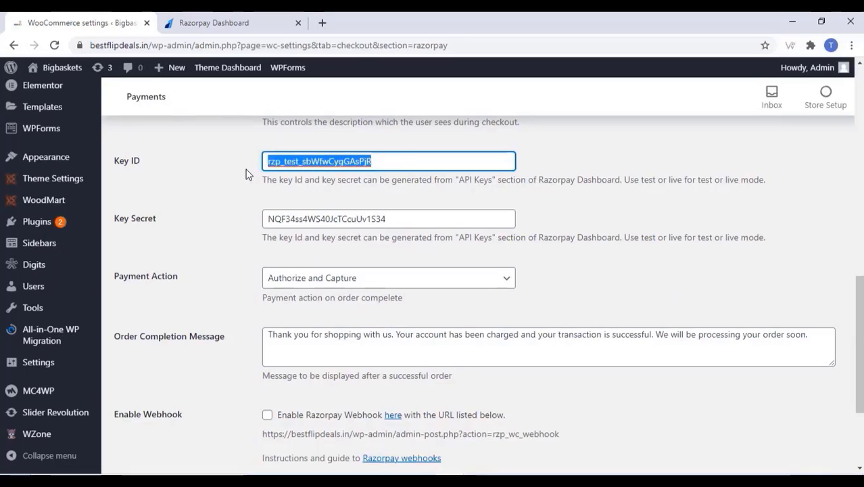
pyautogui.rightClick(272, 160)
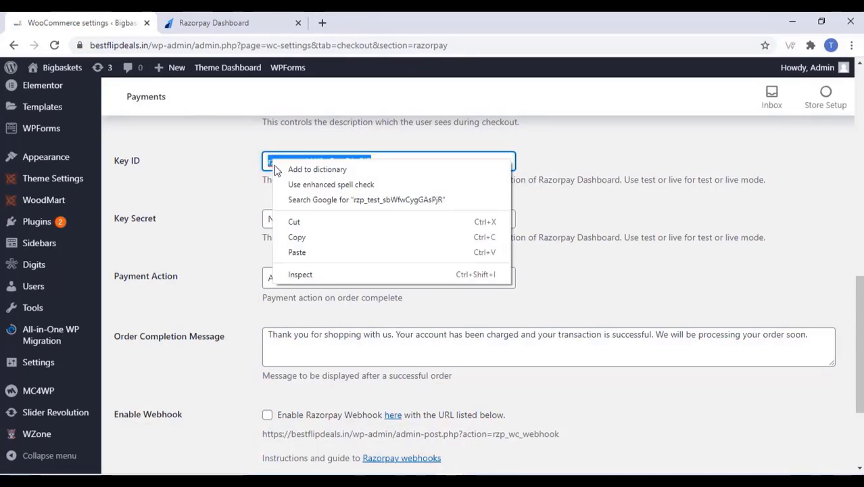
pyautogui.click(298, 252)
# Copy the live Key Secret from Razorpay's new key details.
pyautogui.click(233, 22)
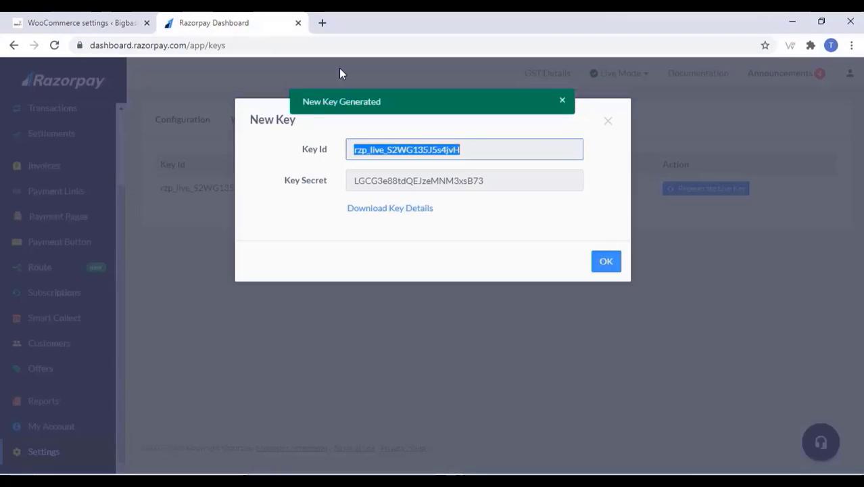
pyautogui.moveTo(493, 180); pyautogui.dragTo(348, 177)
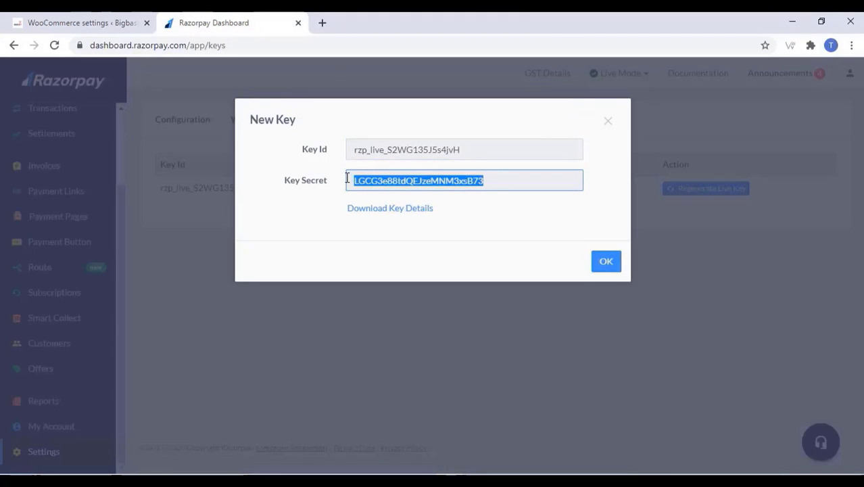
pyautogui.rightClick(369, 178)
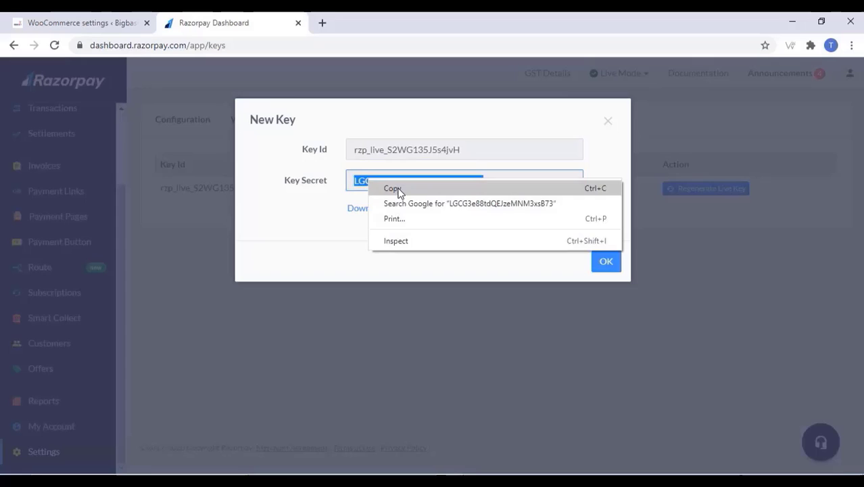
pyautogui.click(397, 189)
pyautogui.click(100, 22)
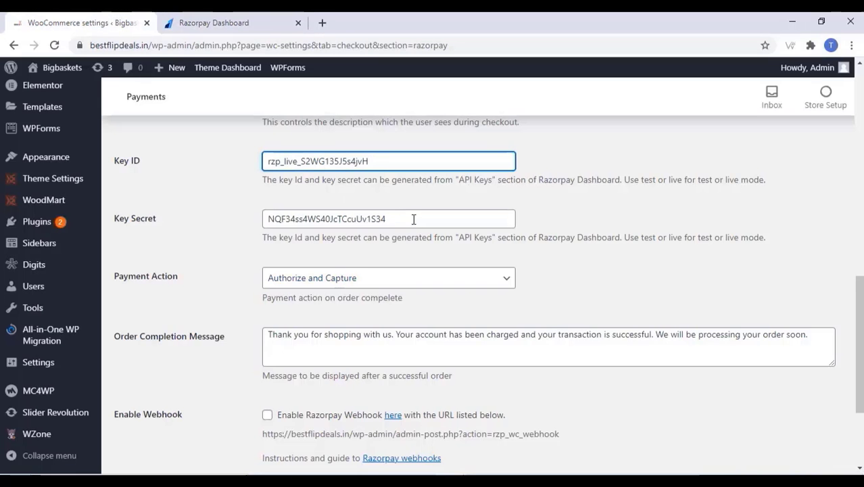
# Paste the live Key Secret over the old one and save the Razorpay settings.
pyautogui.moveTo(413, 219); pyautogui.dragTo(268, 218)
pyautogui.rightClick(280, 218)
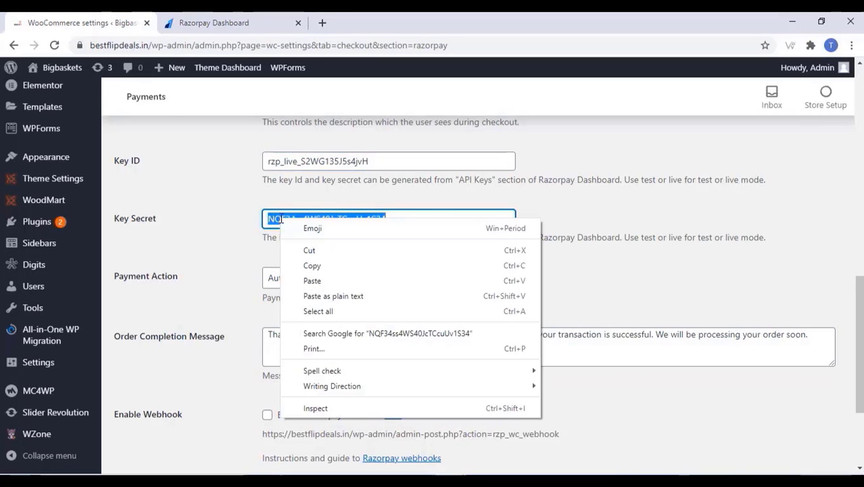
pyautogui.click(313, 282)
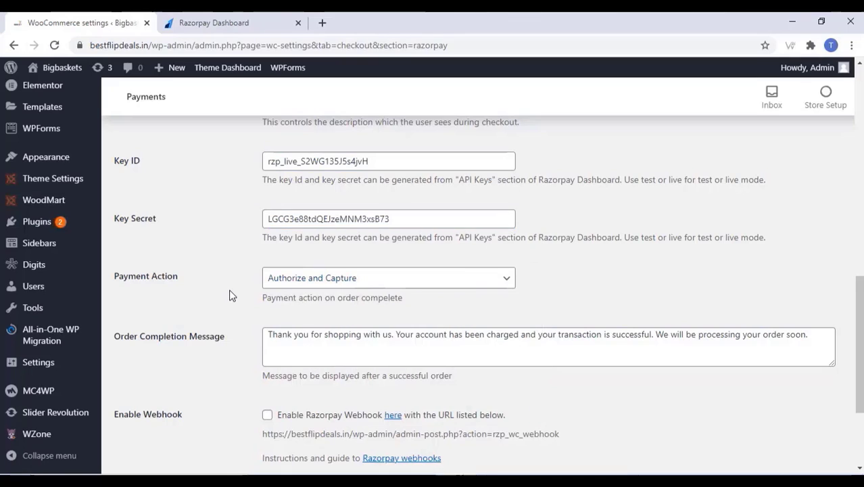
pyautogui.scroll(-3, 230, 295)
pyautogui.click(148, 408)
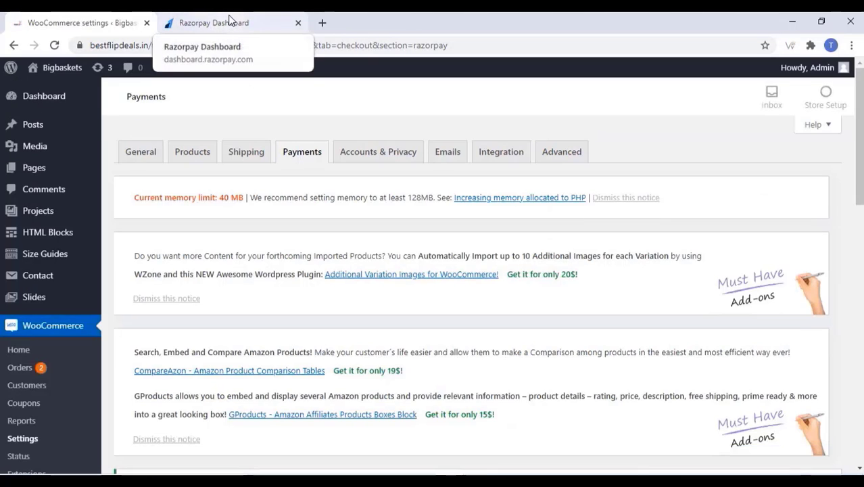
# Close the new key details in Razorpay and confirm the alert.
pyautogui.click(232, 19)
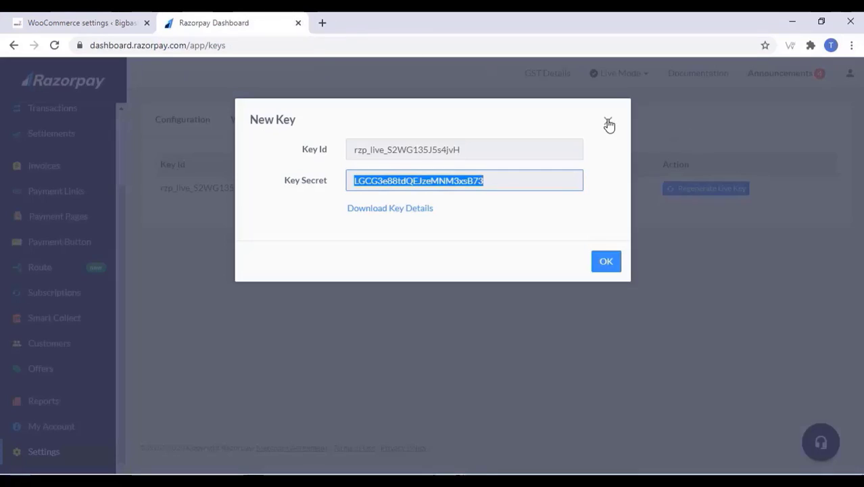
pyautogui.click(608, 263)
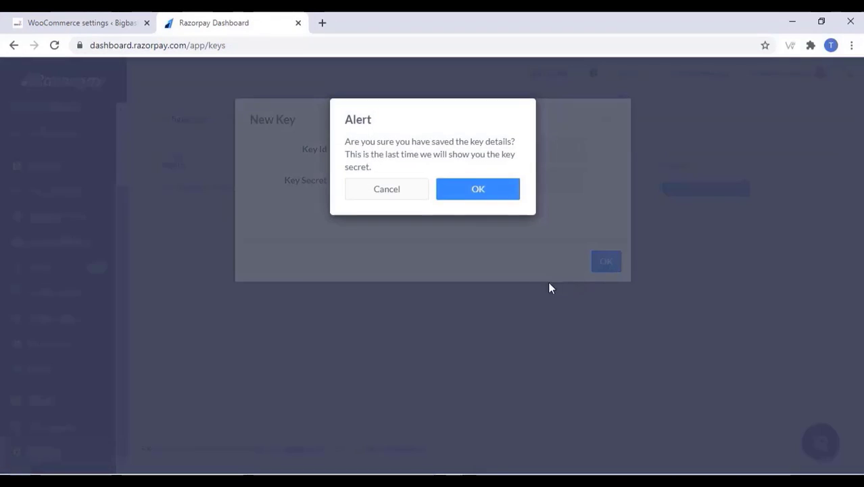
pyautogui.click(464, 188)
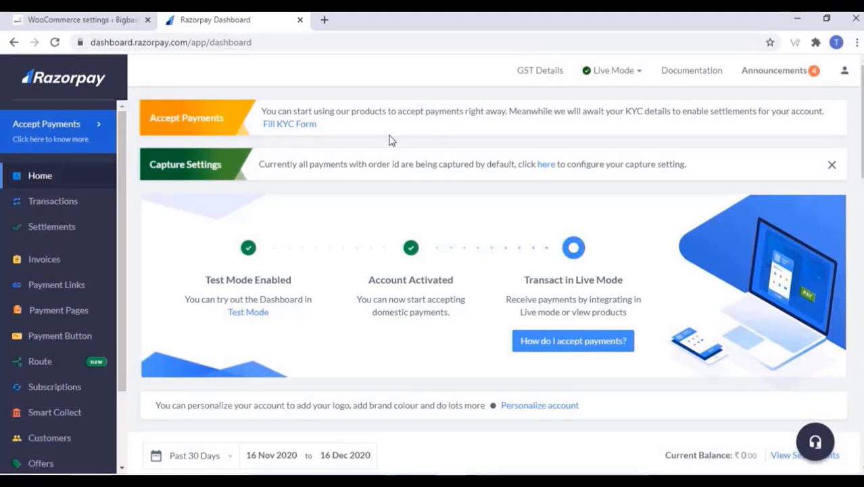
# Go through the KYC form's Bank Account section to Documents Upload.
pyautogui.click(285, 127)
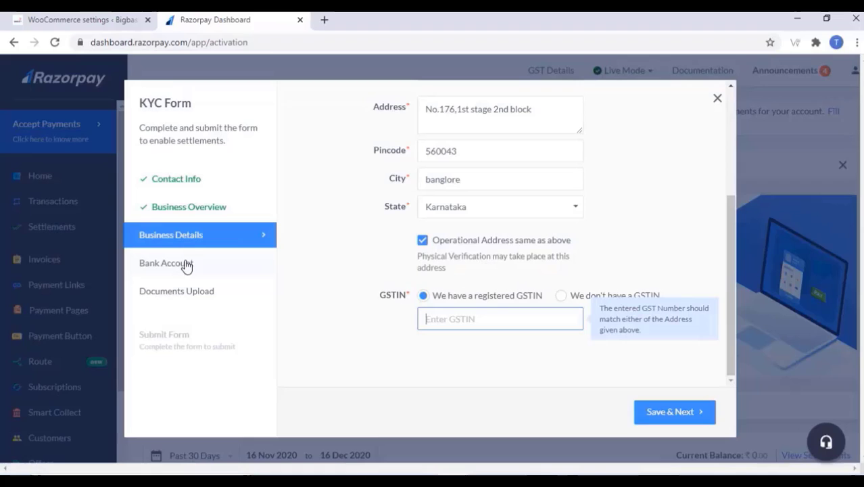
pyautogui.click(186, 265)
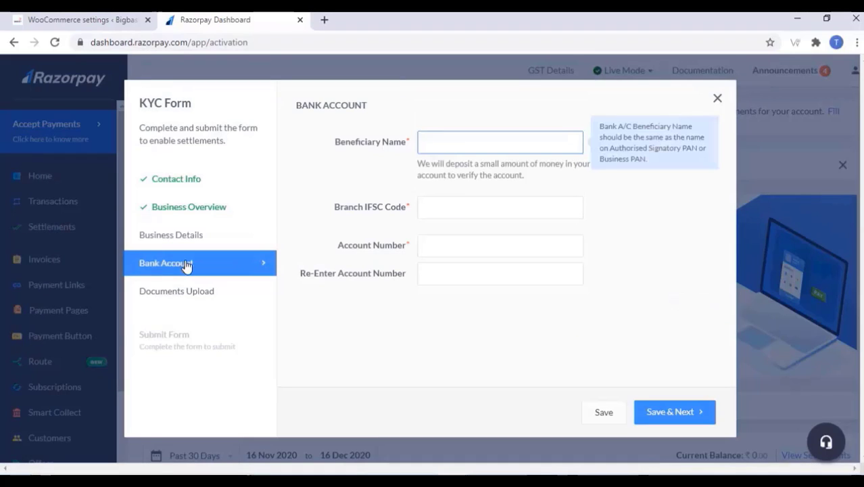
pyautogui.click(185, 295)
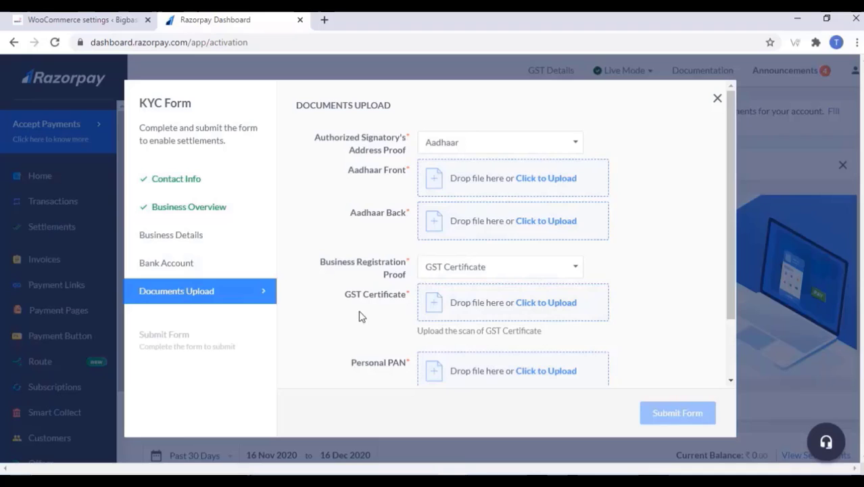
pyautogui.scroll(-1, 308, 338)
pyautogui.scroll(-2, 306, 338)
pyautogui.scroll(3, 306, 338)
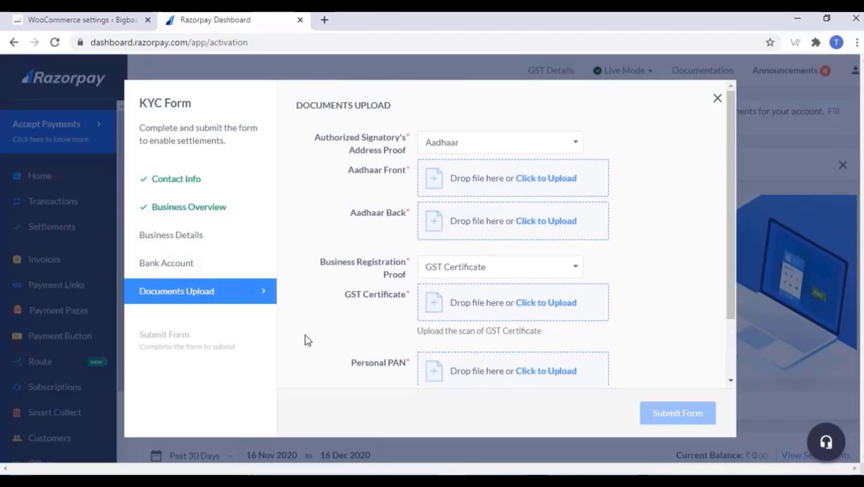